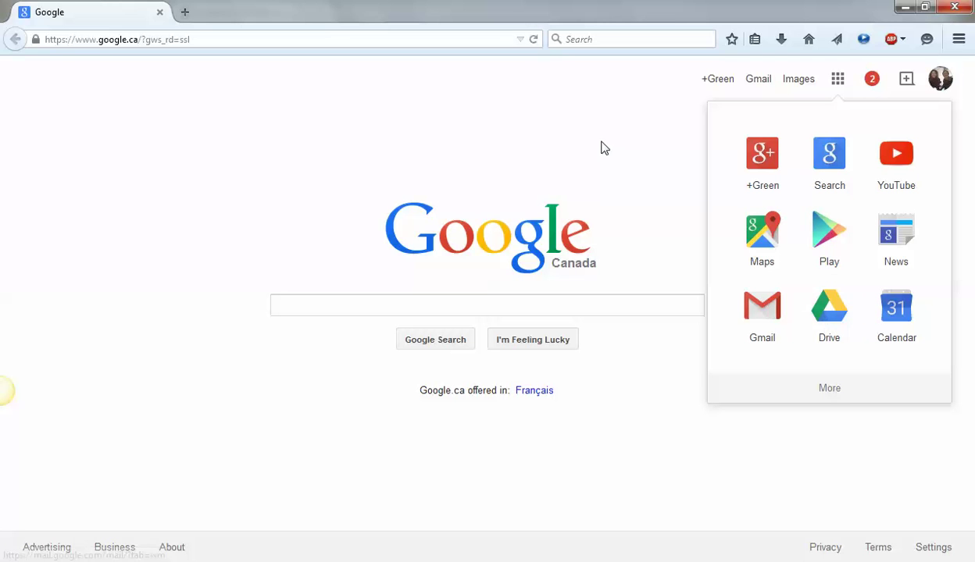
# Open Google Drive from the list of Google apps on the Google home page.
pyautogui.click(588, 138)
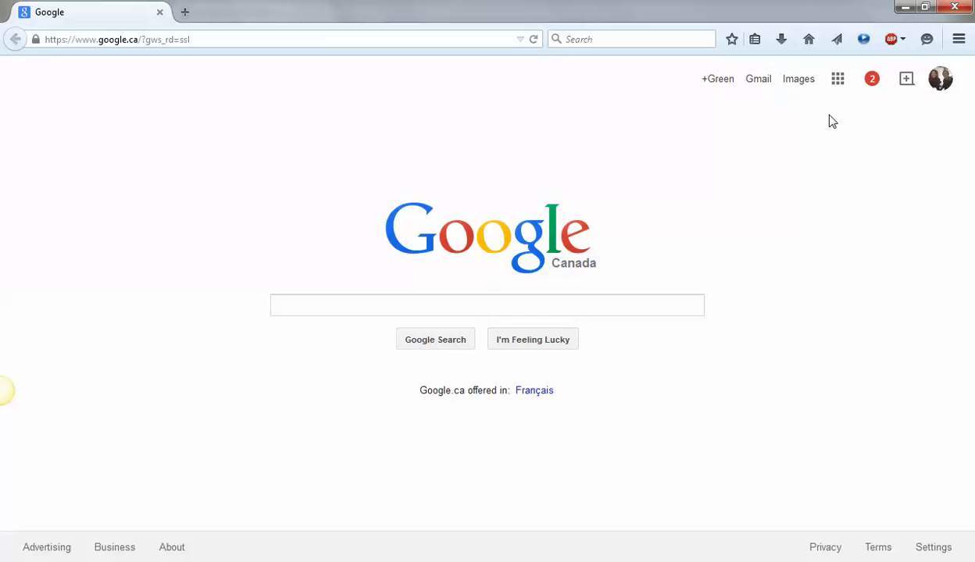
pyautogui.click(837, 84)
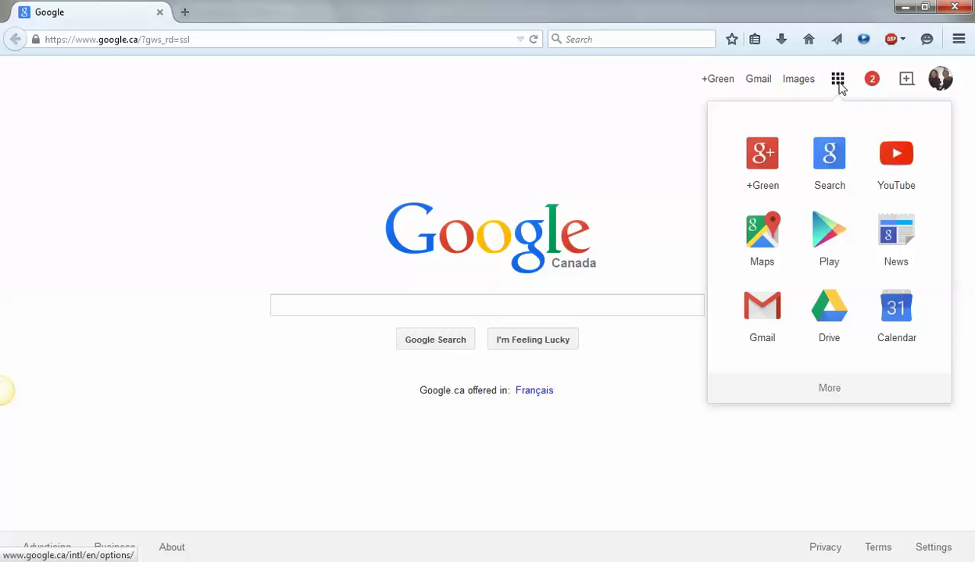
pyautogui.click(810, 334)
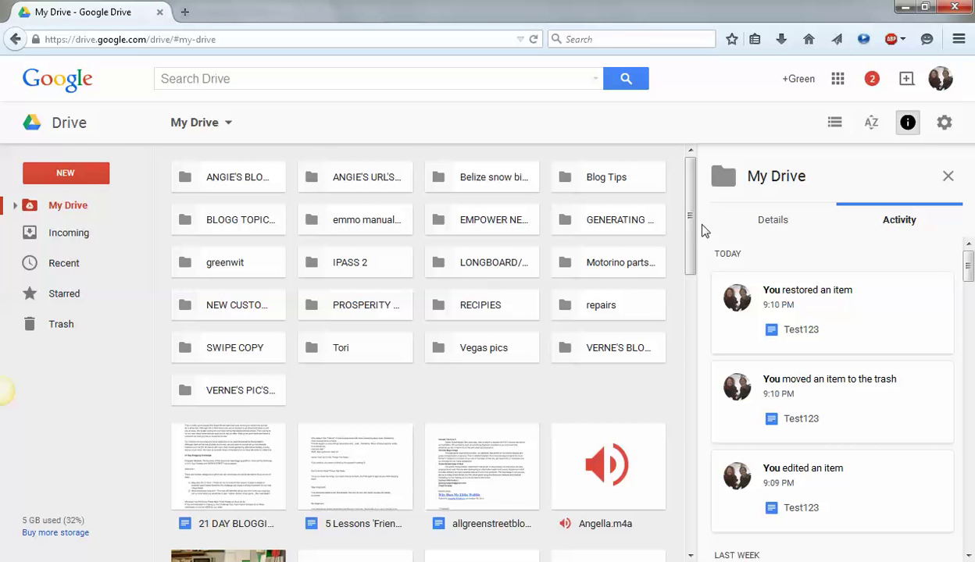
# Look through the folders and files in My Drive and view its details and recent activity.
pyautogui.moveTo(690, 226); pyautogui.dragTo(691, 289)
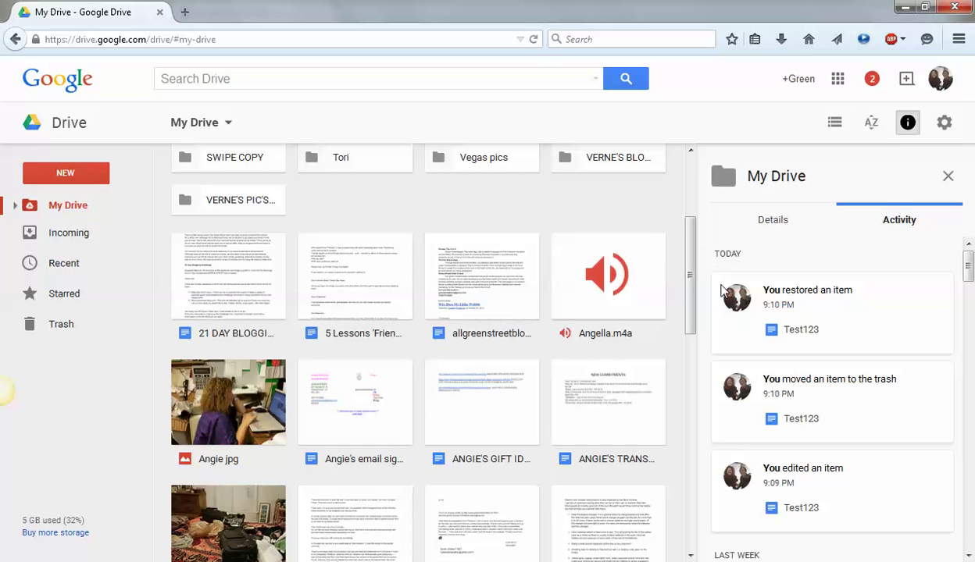
pyautogui.moveTo(695, 284); pyautogui.dragTo(661, 140)
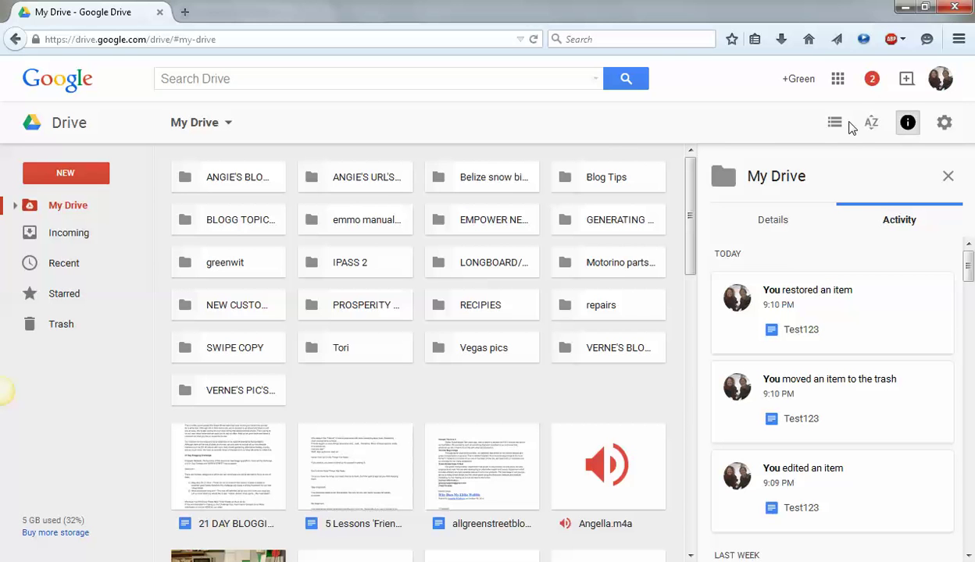
pyautogui.click(668, 127)
pyautogui.click(766, 211)
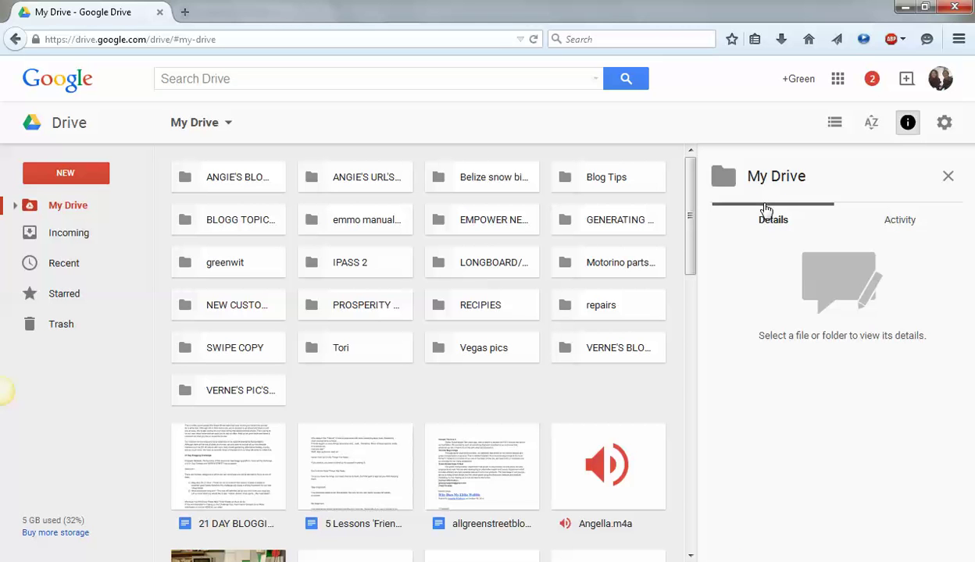
pyautogui.click(888, 210)
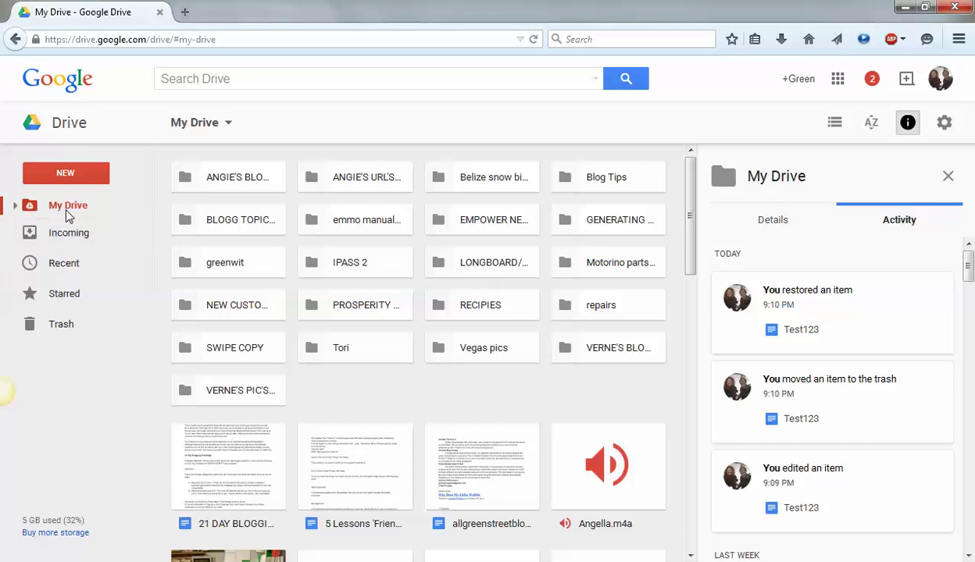
# Create a new blank Google Docs document in My Drive.
pyautogui.click(67, 176)
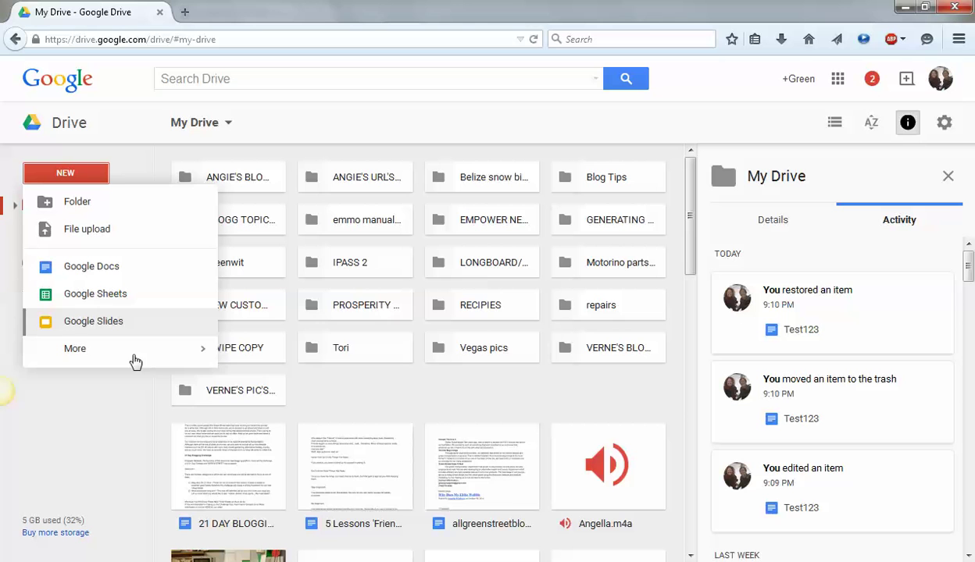
pyautogui.moveTo(136, 360)
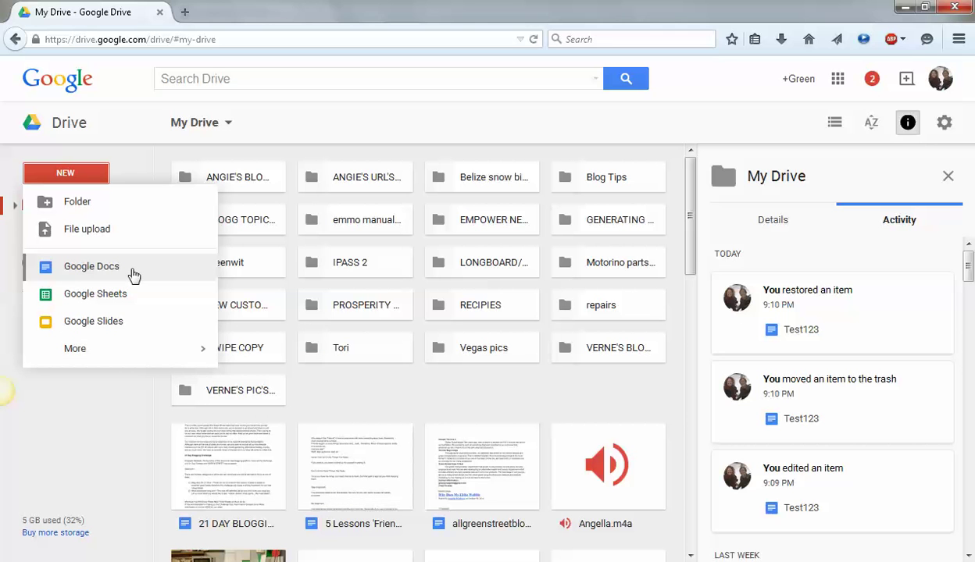
pyautogui.click(91, 267)
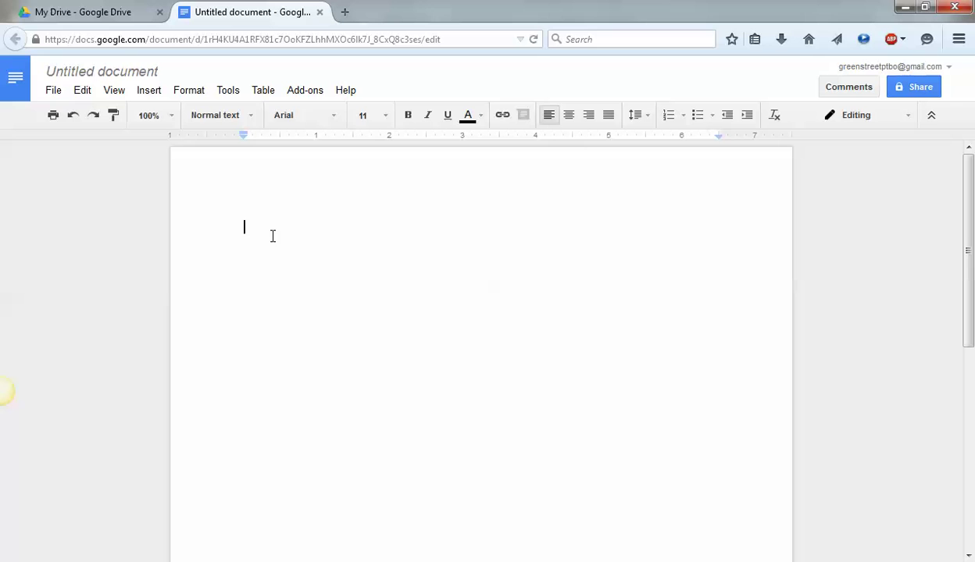
# Enter the text "I love google docs adegaweg" in the document and check its save status.
pyautogui.write('I love google docs')
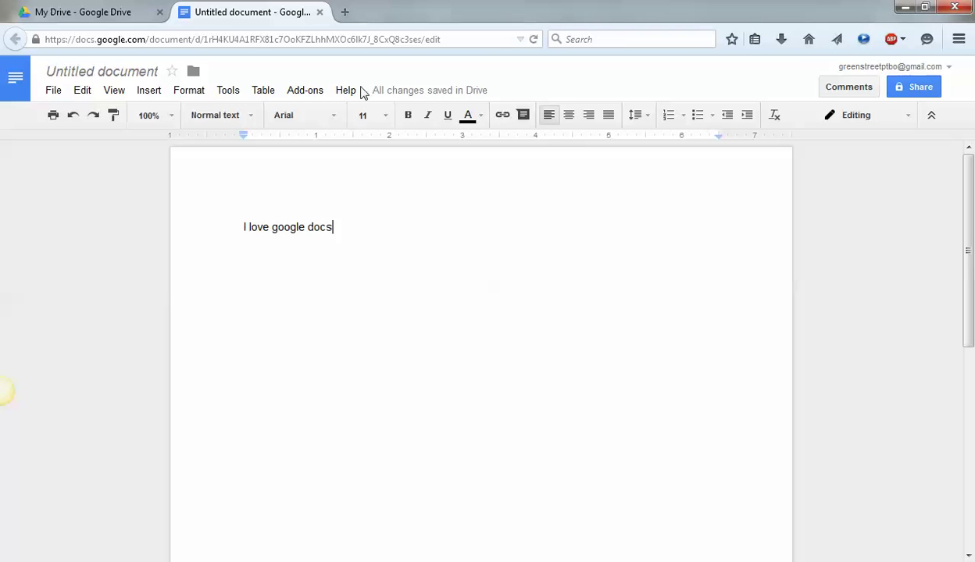
pyautogui.moveTo(435, 98)
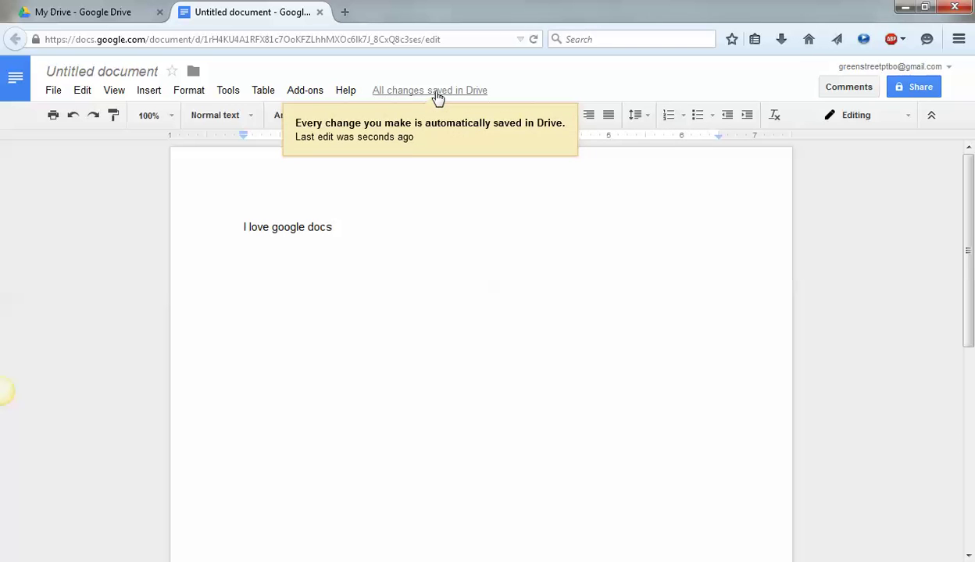
pyautogui.write('adegaweg')
pyautogui.moveTo(400, 100)
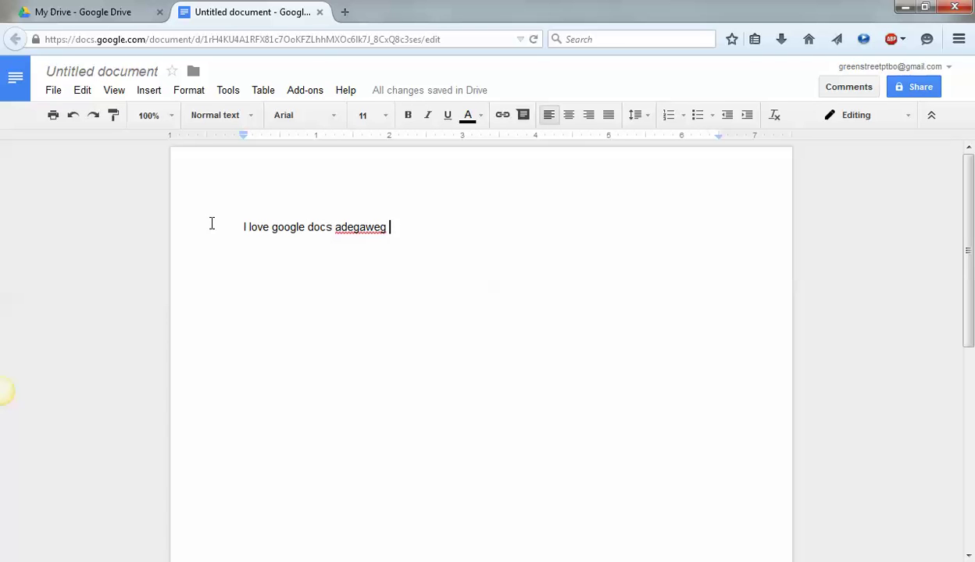
# Rename the untitled document as Test1234.
pyautogui.click(134, 74)
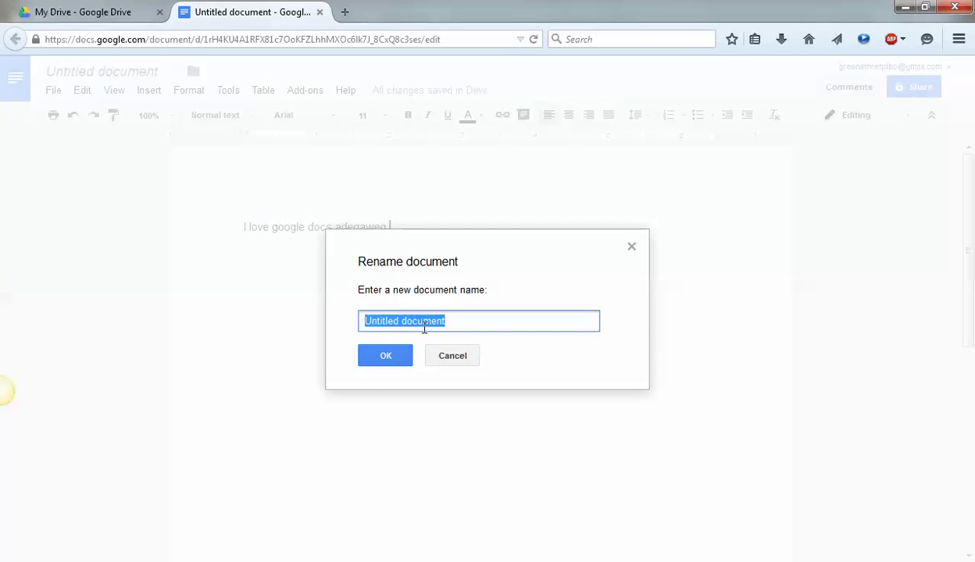
pyautogui.write('T')
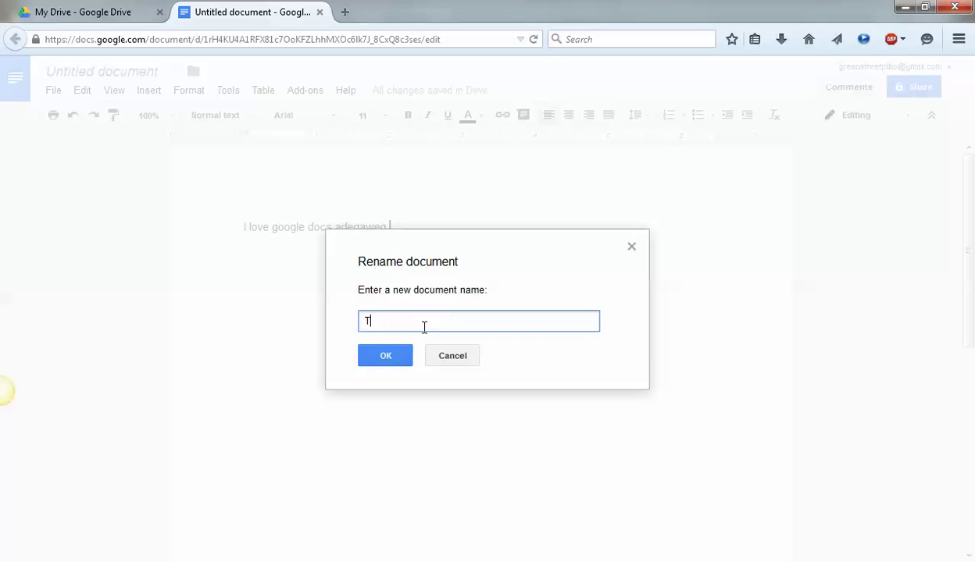
pyautogui.write('est1234')
pyautogui.click(388, 357)
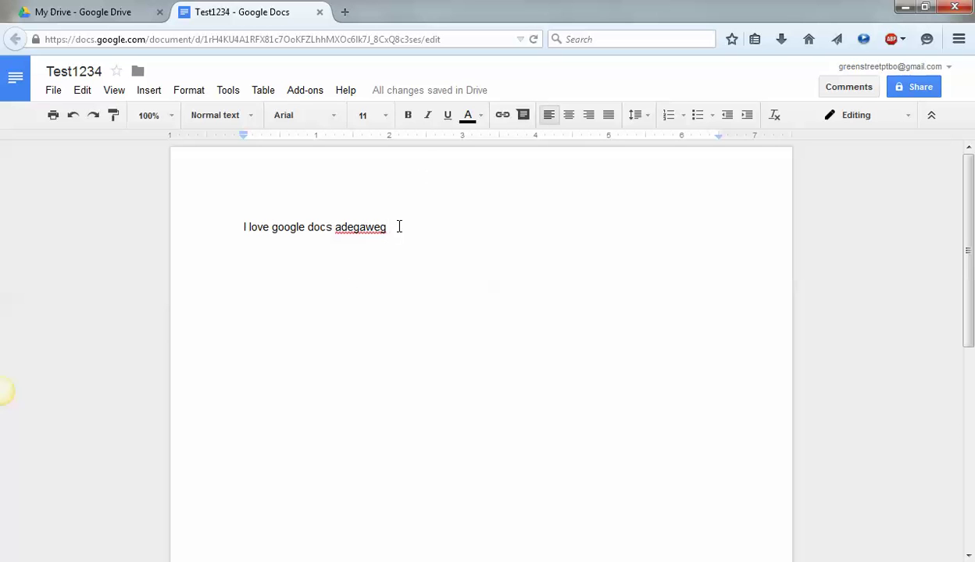
# Make the word "adegaweg" bold, italic and underlined, and centre the line of text.
pyautogui.moveTo(399, 227); pyautogui.dragTo(335, 227)
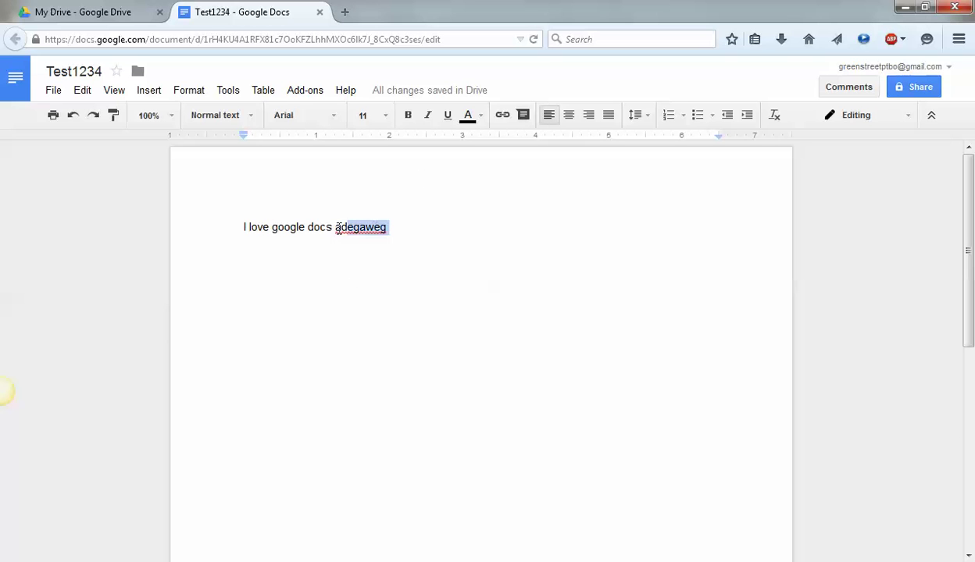
pyautogui.click(406, 115)
pyautogui.click(428, 115)
pyautogui.click(449, 116)
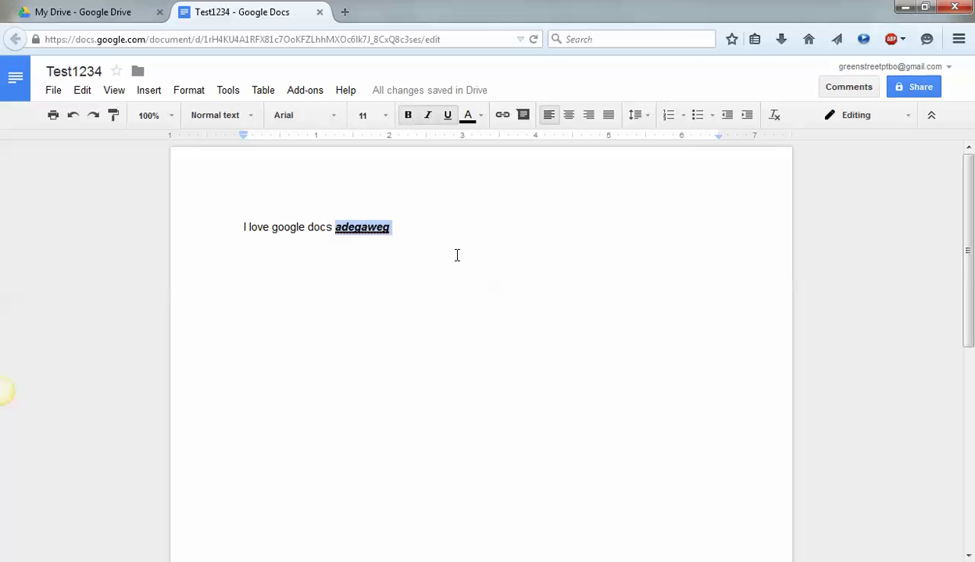
pyautogui.click(569, 117)
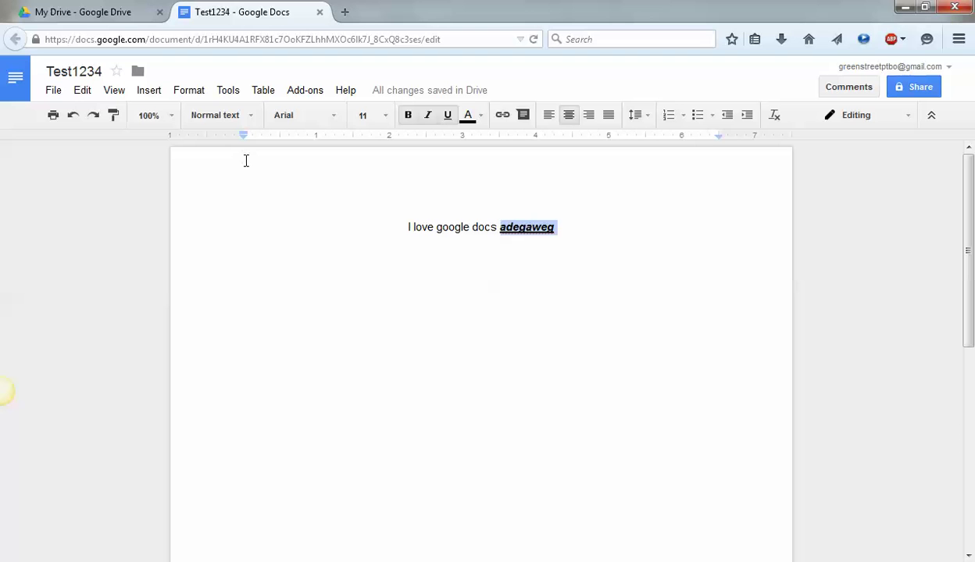
# Check the word count of the whole document with nothing selected.
pyautogui.click(229, 92)
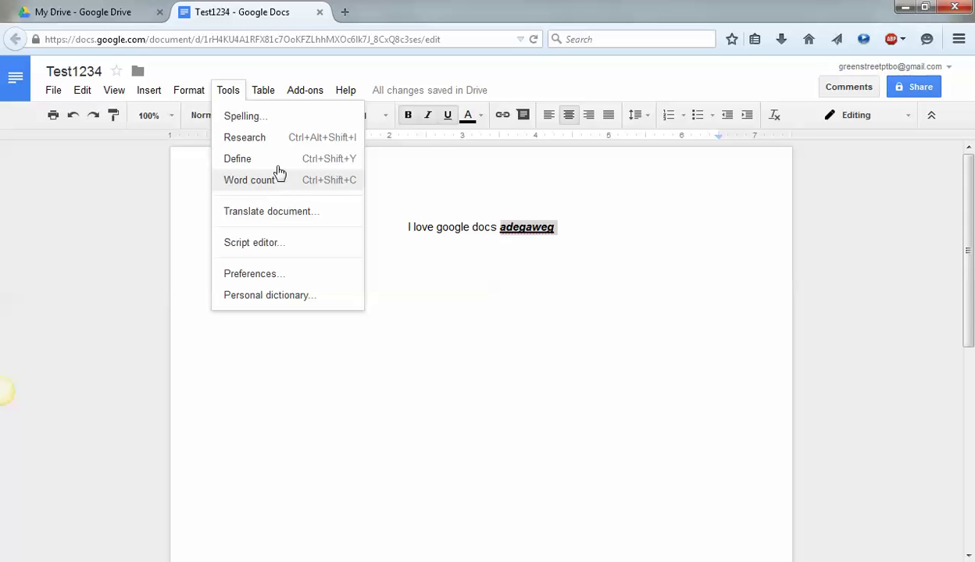
pyautogui.click(589, 283)
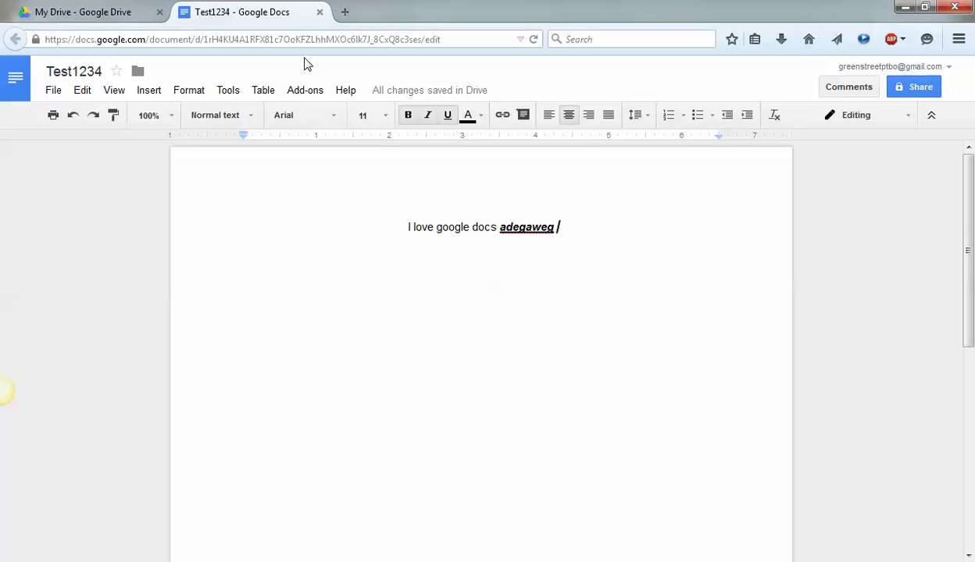
pyautogui.click(235, 92)
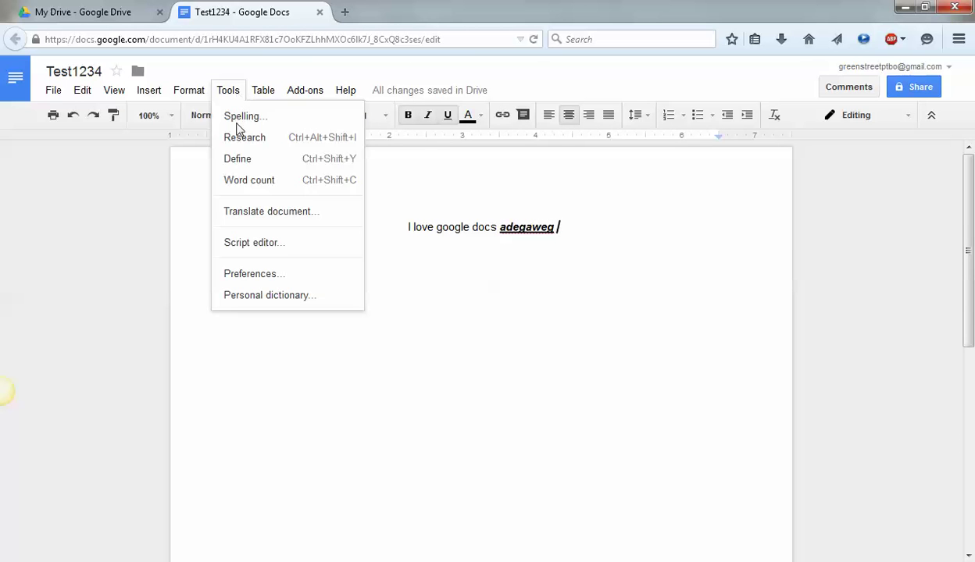
pyautogui.click(250, 181)
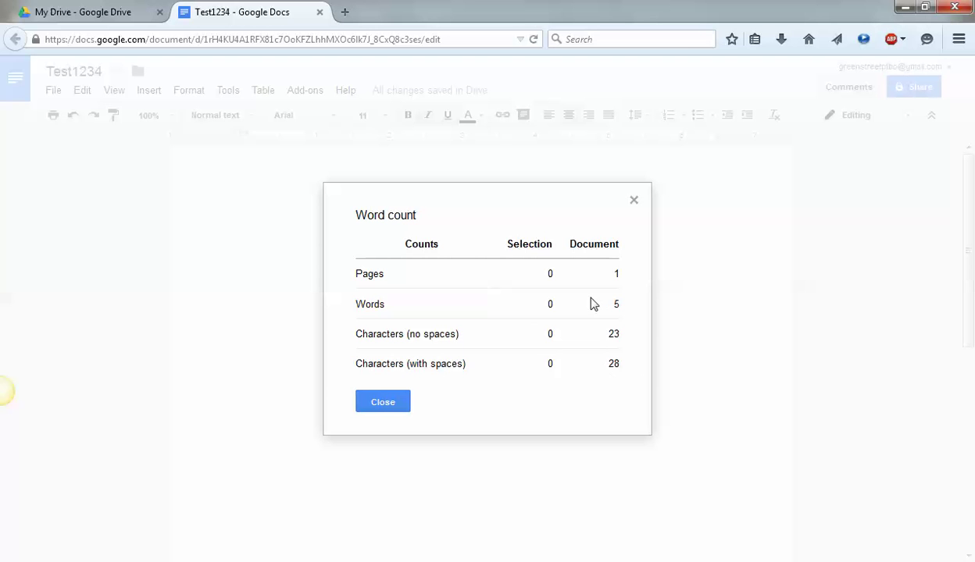
pyautogui.click(634, 200)
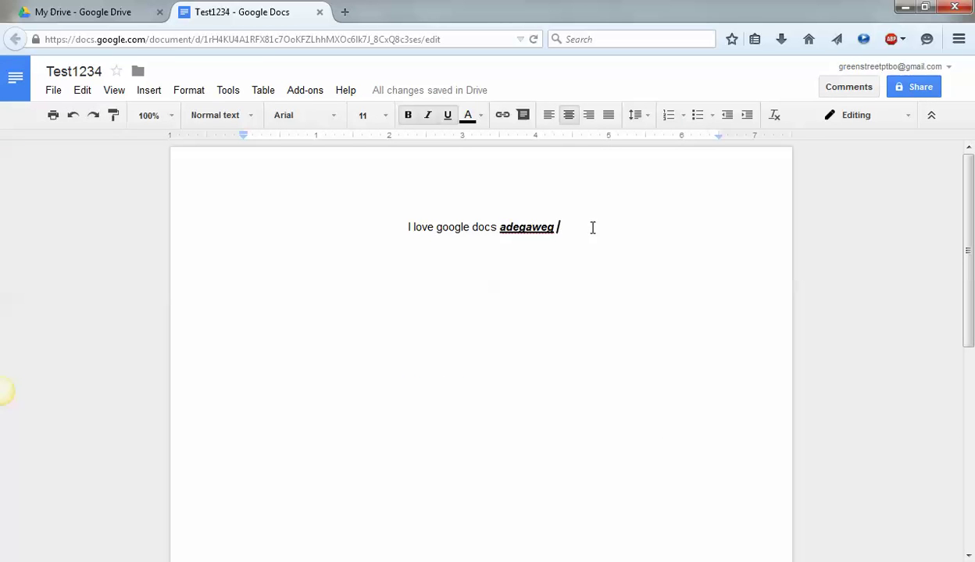
# Check the word count of only the selected text "google docs adegaweg".
pyautogui.moveTo(591, 226); pyautogui.dragTo(437, 227)
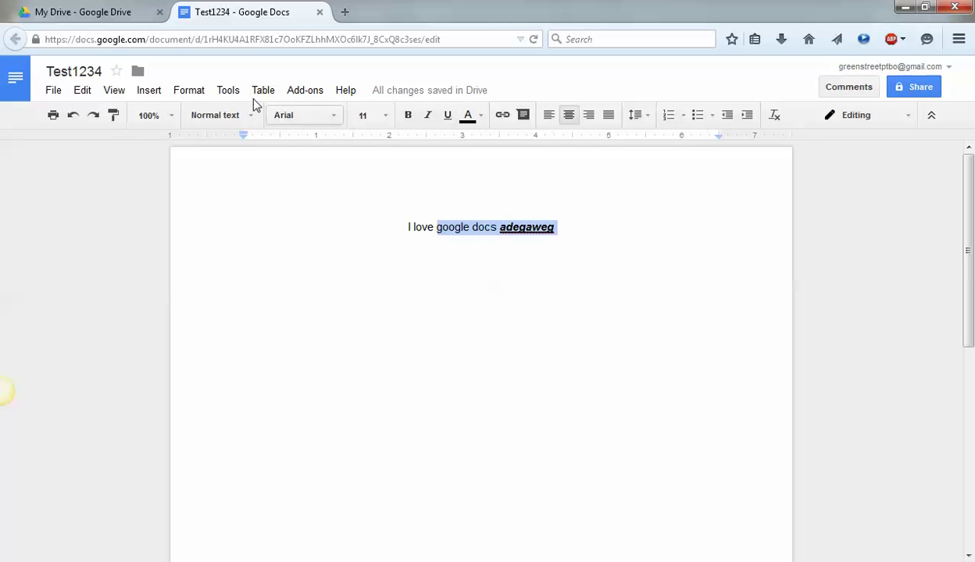
pyautogui.click(228, 91)
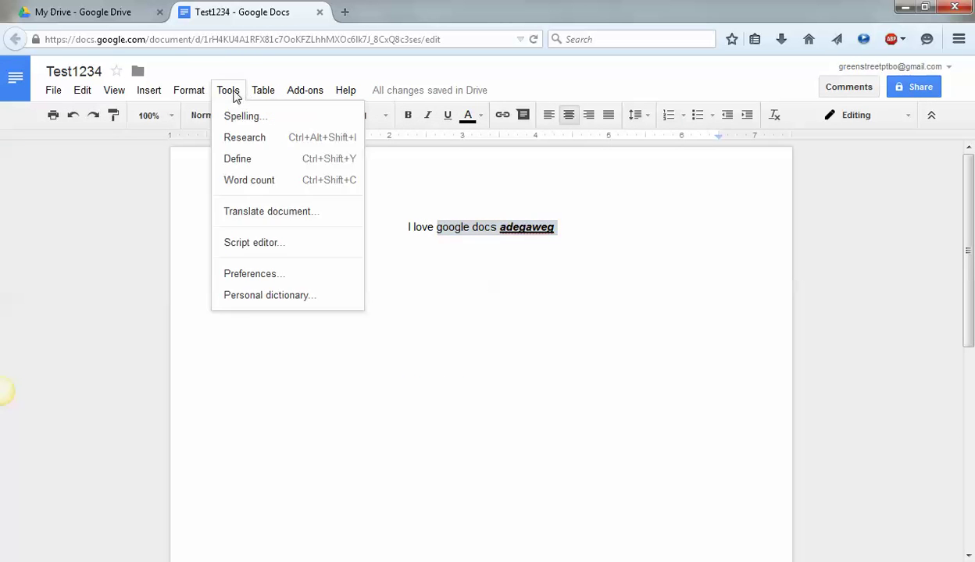
pyautogui.click(264, 182)
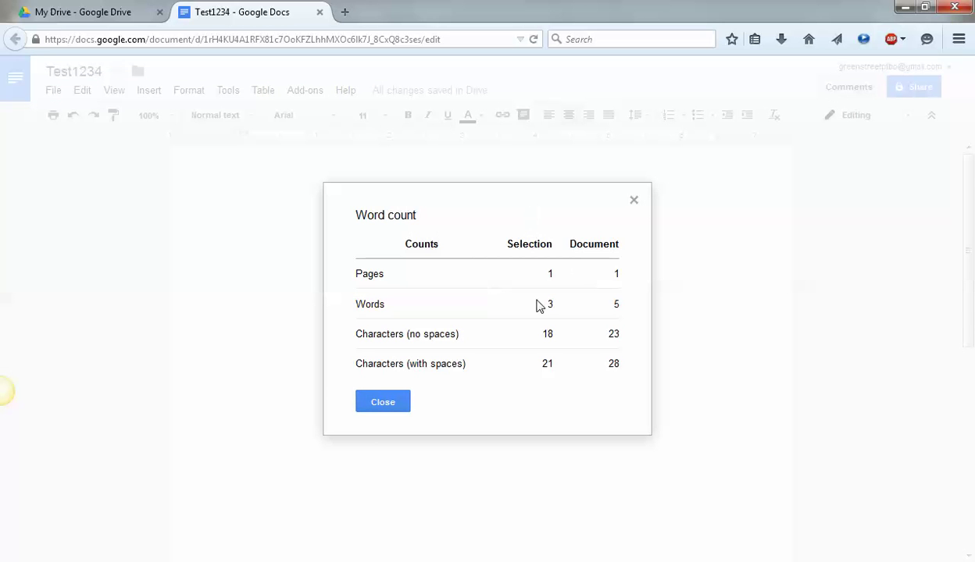
pyautogui.click(633, 200)
pyautogui.click(383, 177)
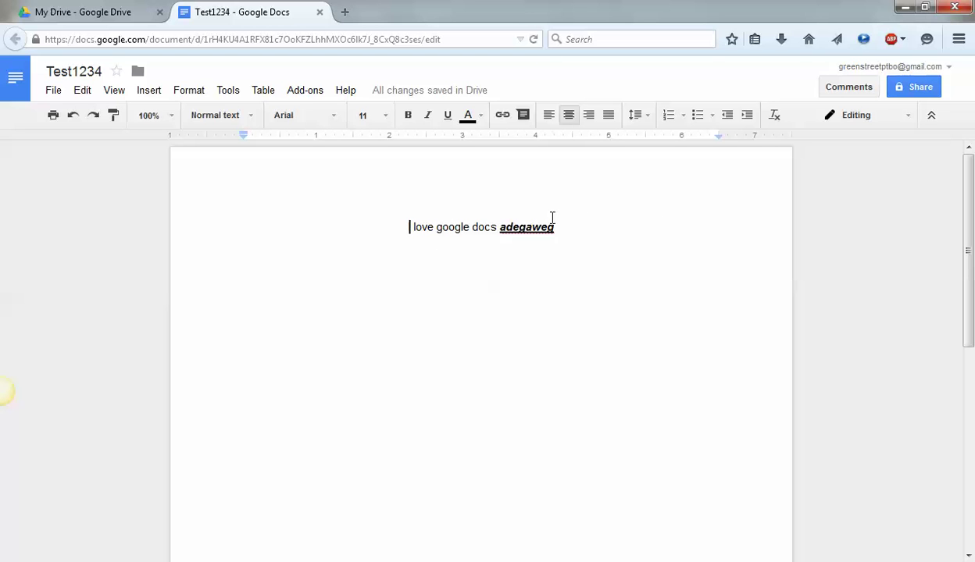
# Examine the document's sharing settings and the access levels offered to invited people, and close them without adding anyone.
pyautogui.click(922, 88)
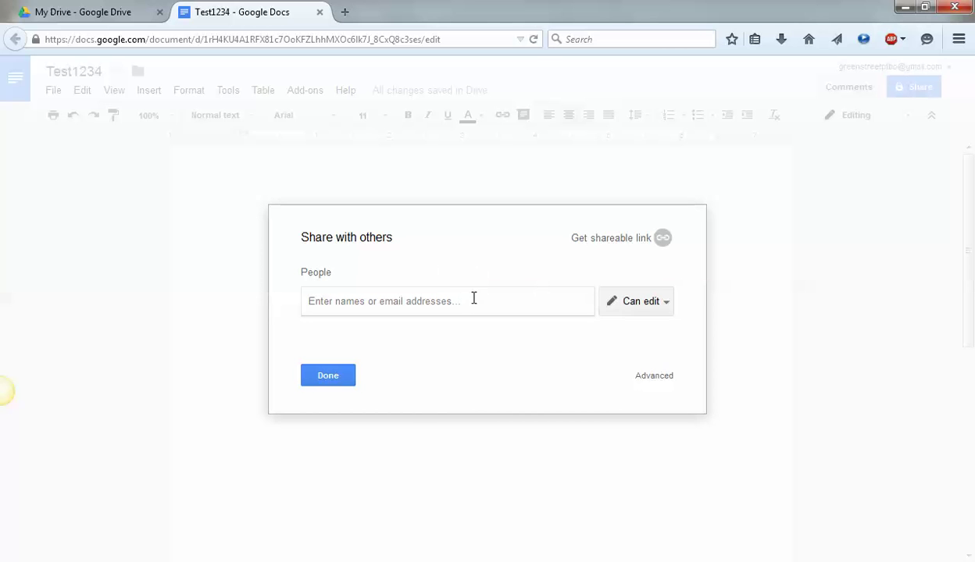
pyautogui.write('vi')
pyautogui.press('BackSpace')
pyautogui.press('BackSpace')
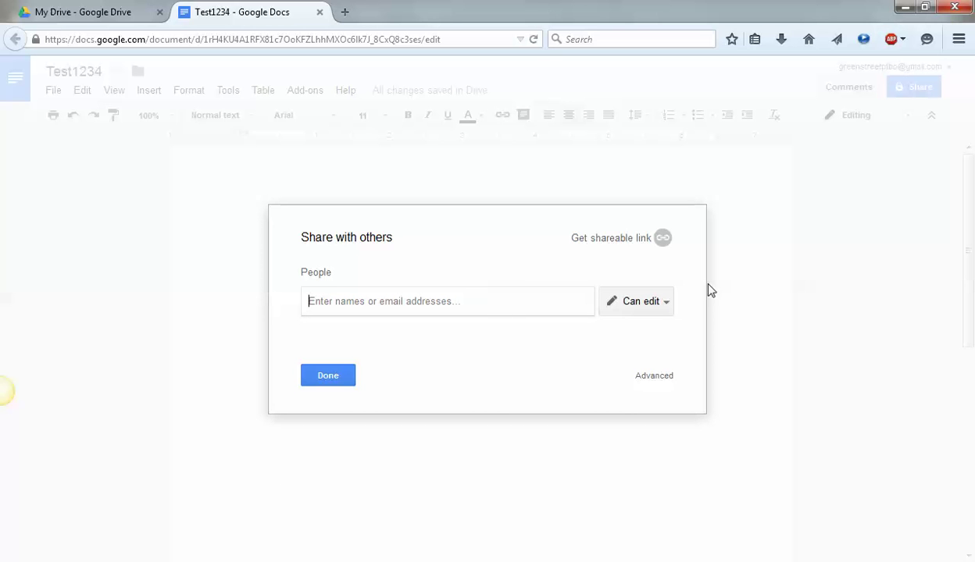
pyautogui.click(666, 303)
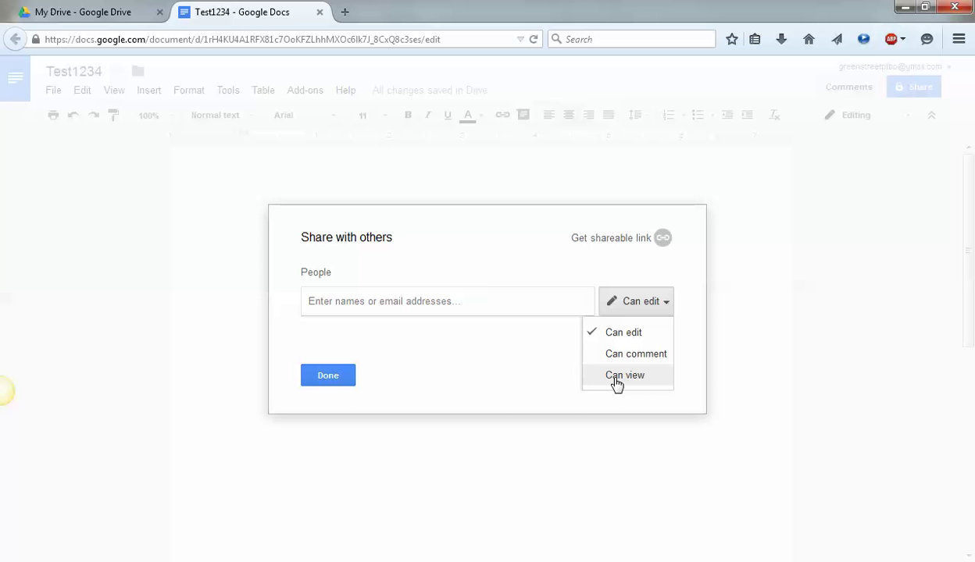
pyautogui.click(478, 356)
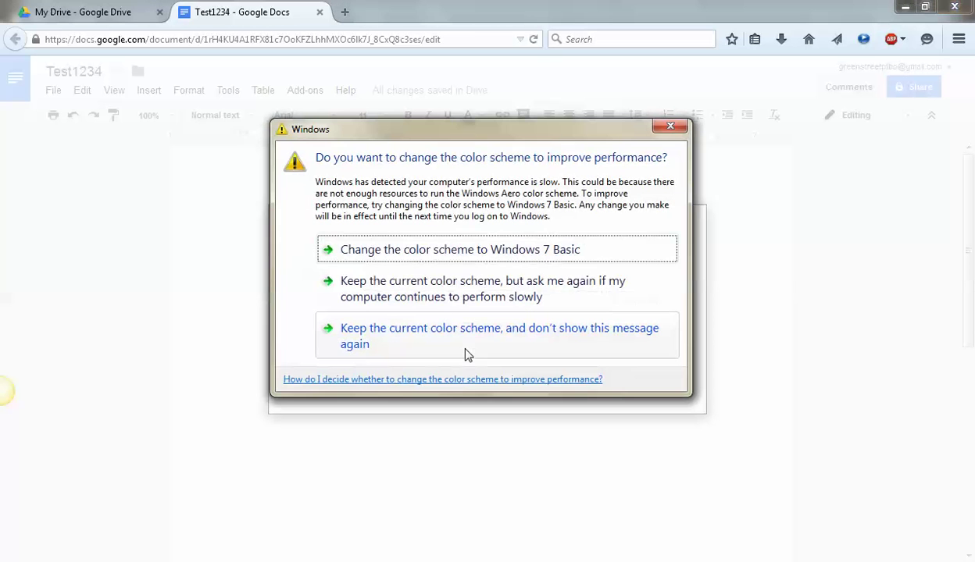
pyautogui.click(660, 125)
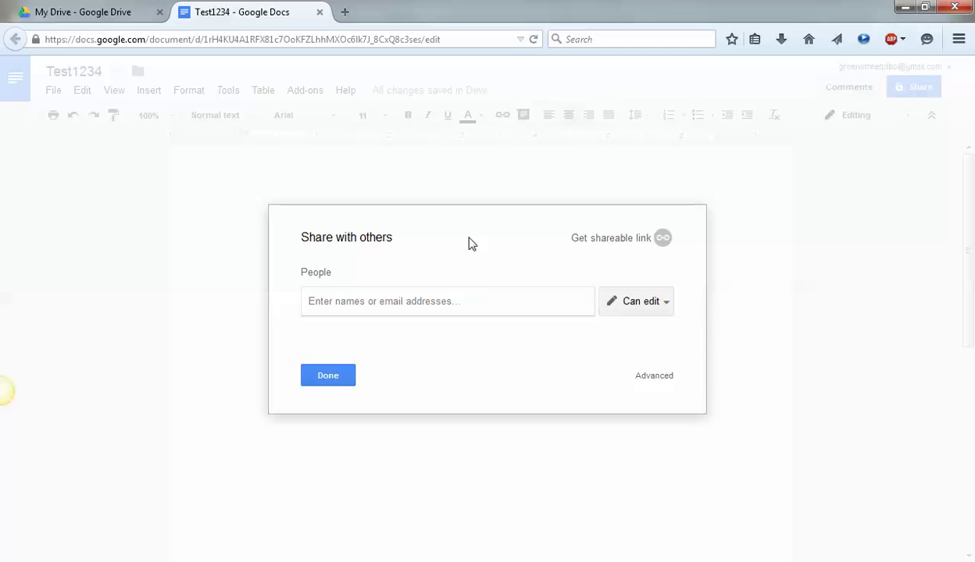
pyautogui.click(329, 378)
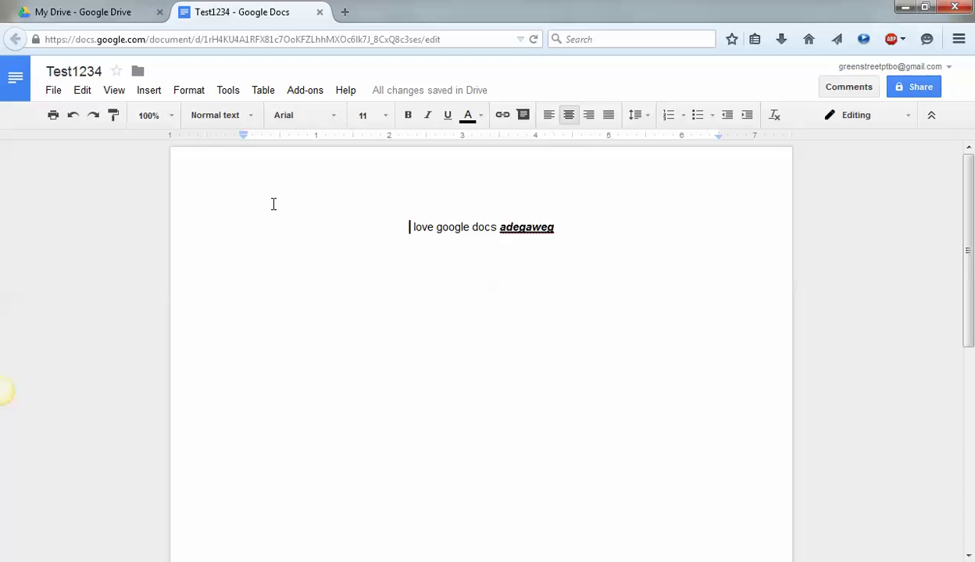